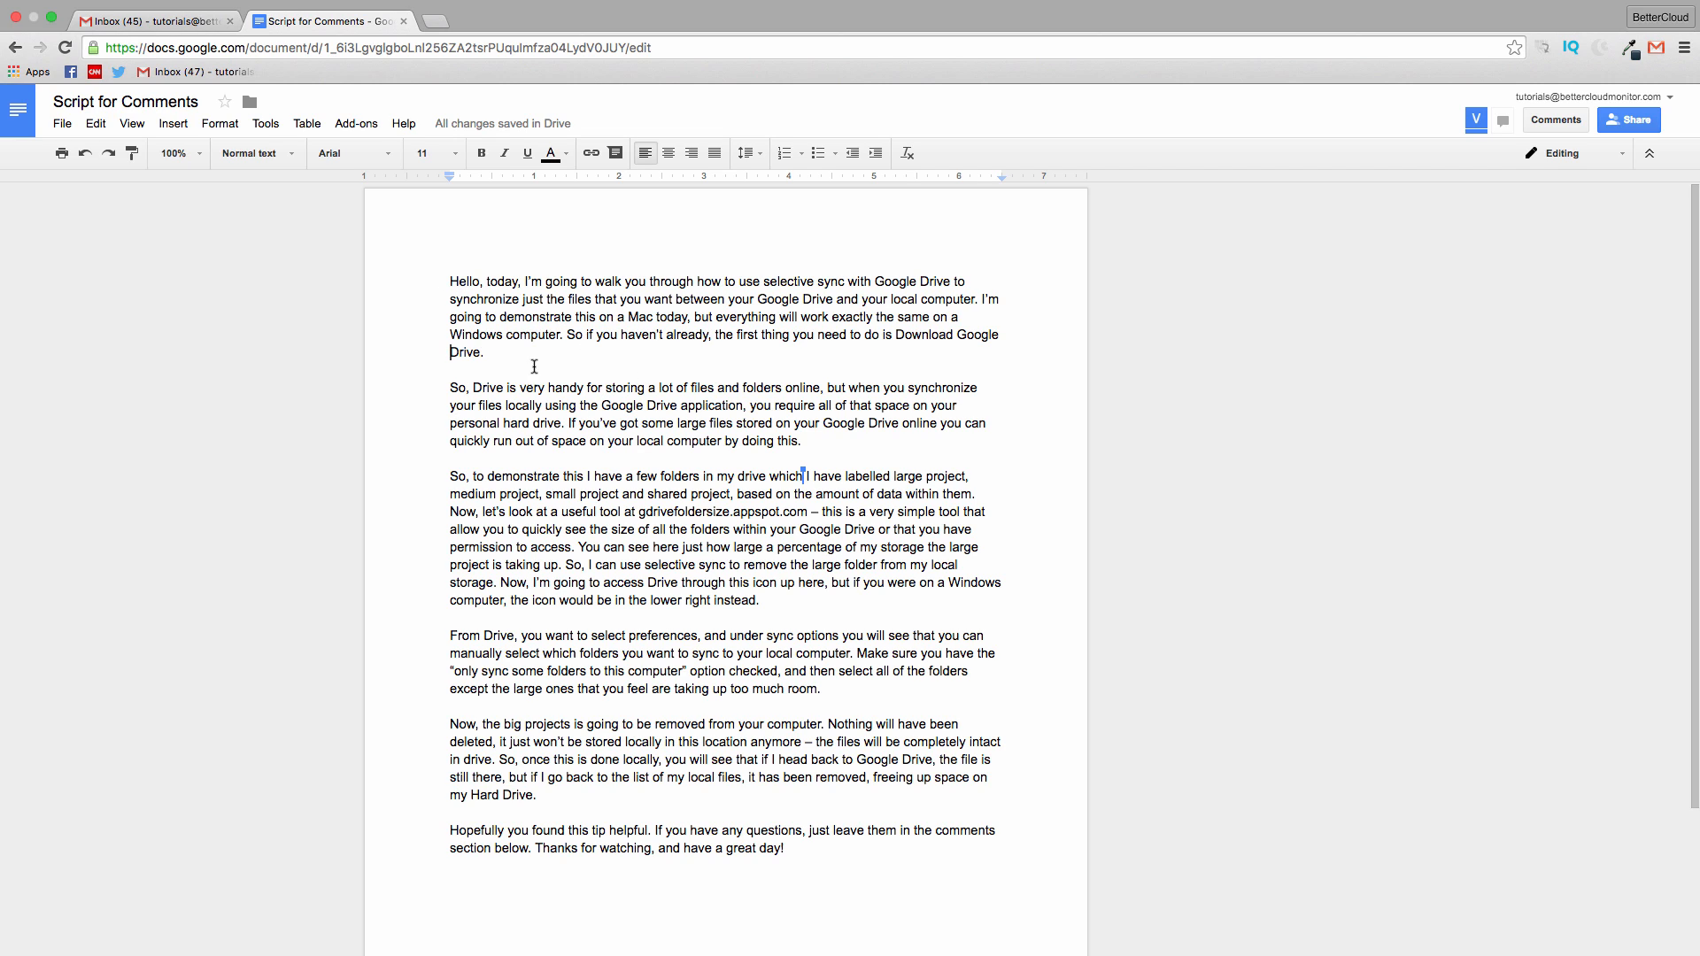
Step: Comment "This is how I leave a comment!" on the Drive storage paragraph via the margin icon
drag(455, 387, 787, 431)
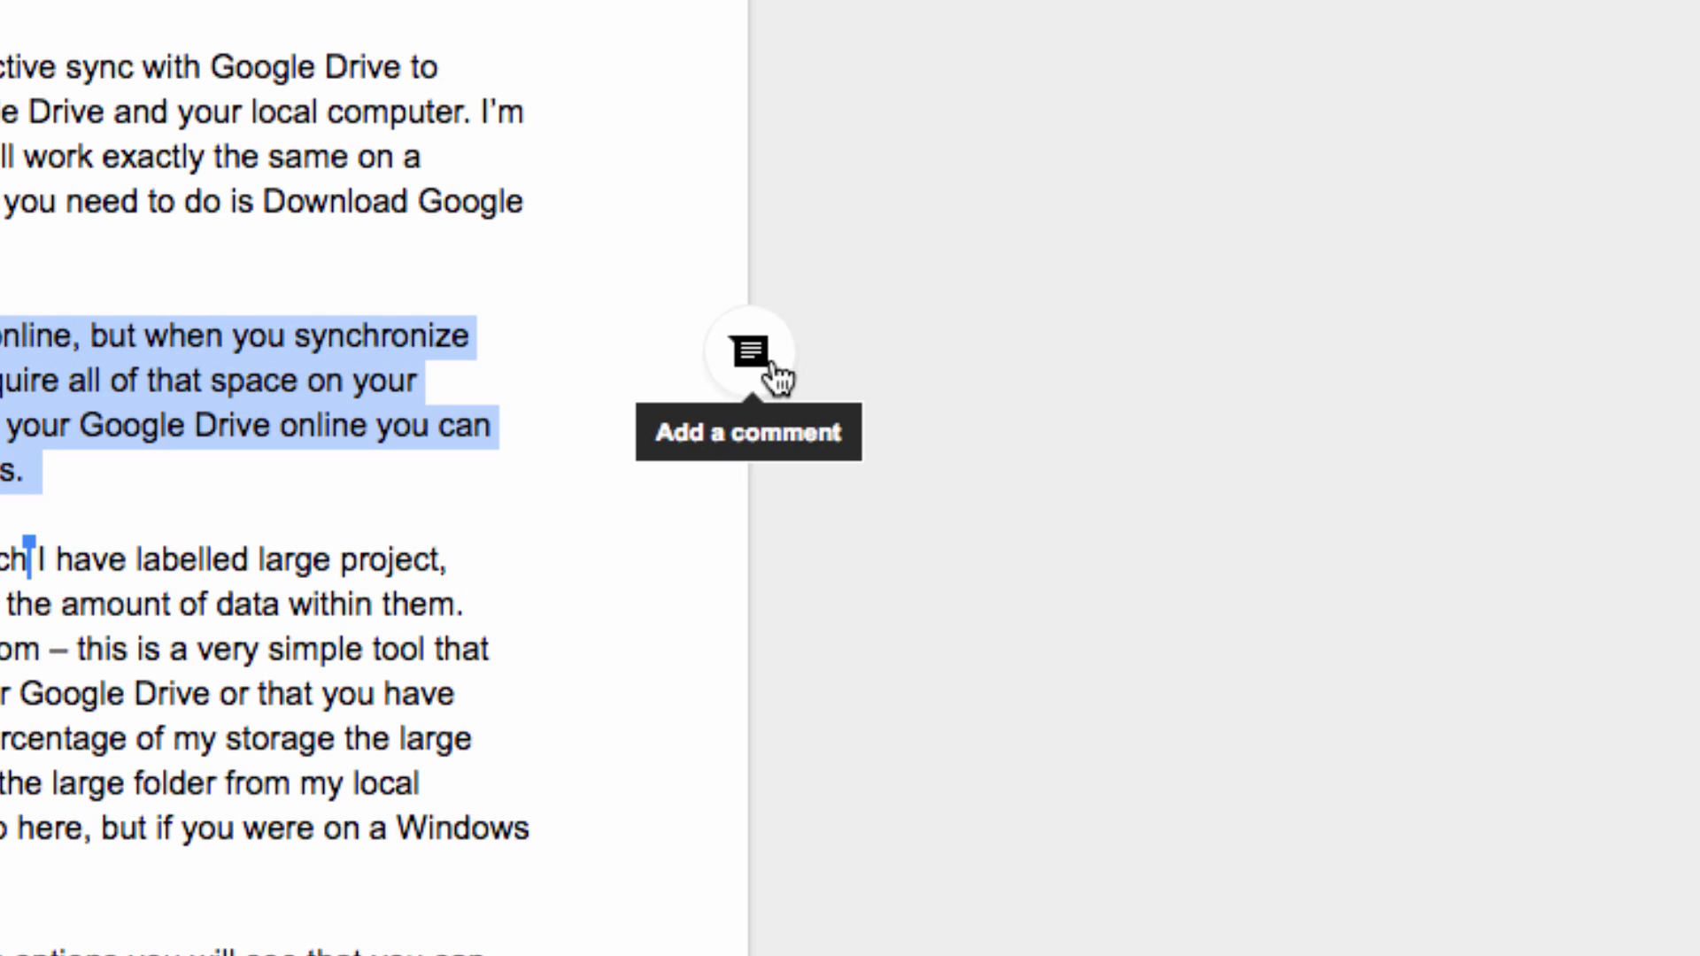
click(751, 354)
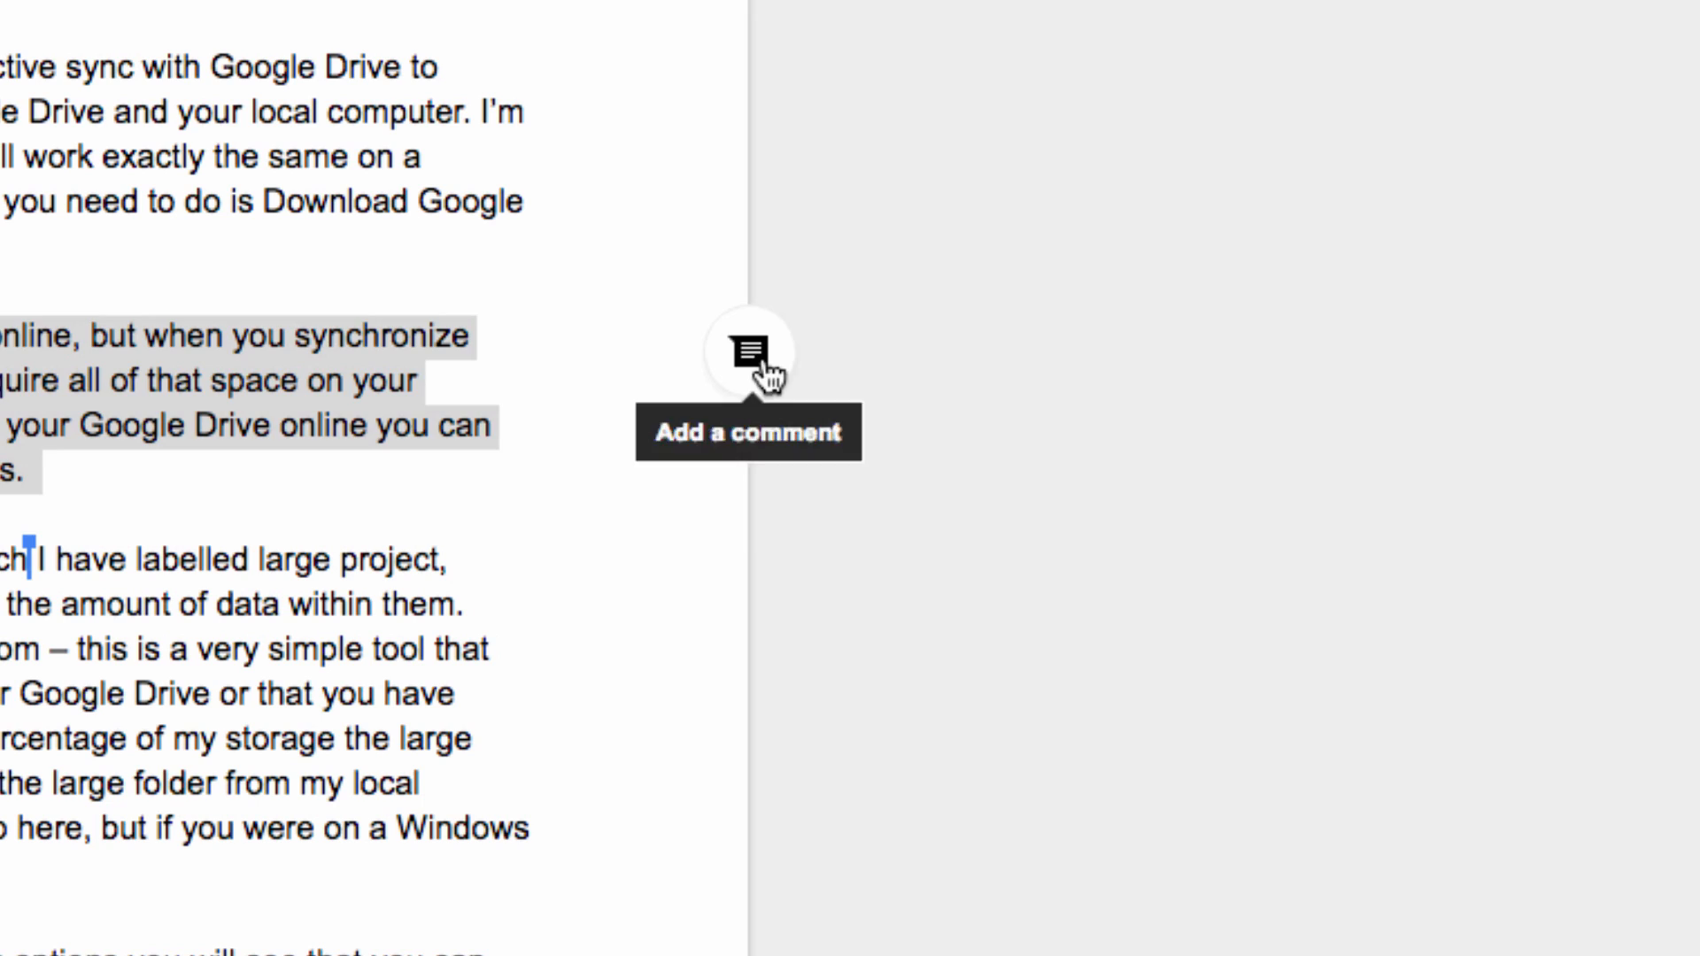
text(This is)
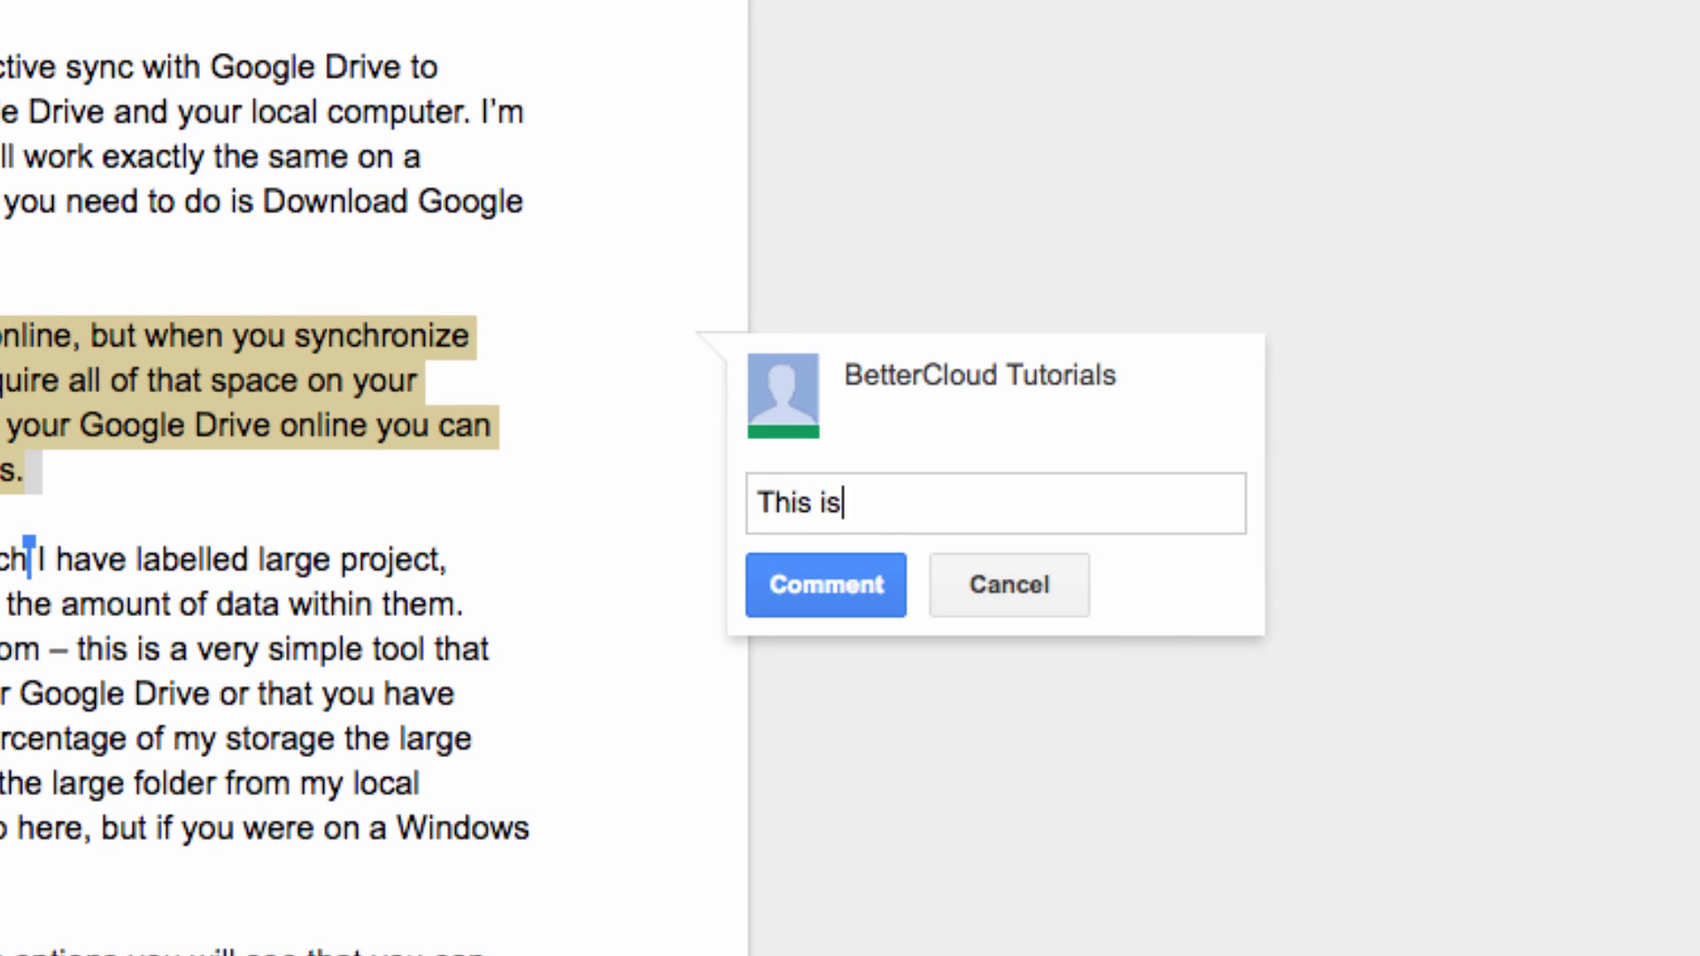
text( how I leave a com)
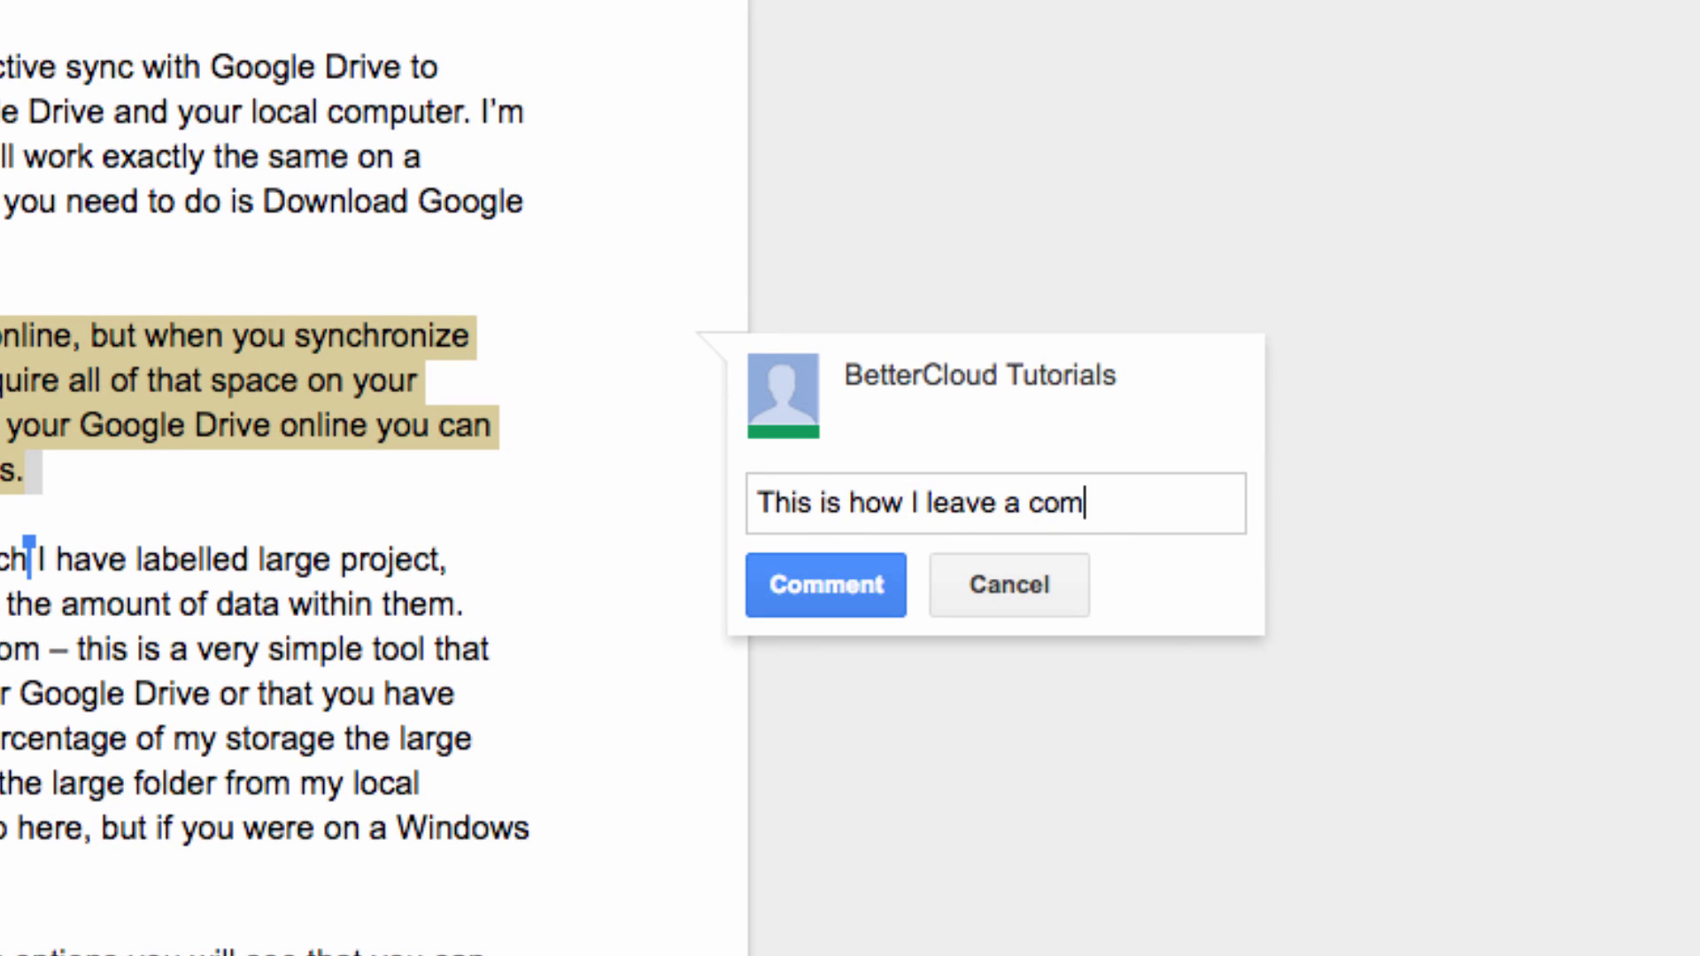
text(ment!)
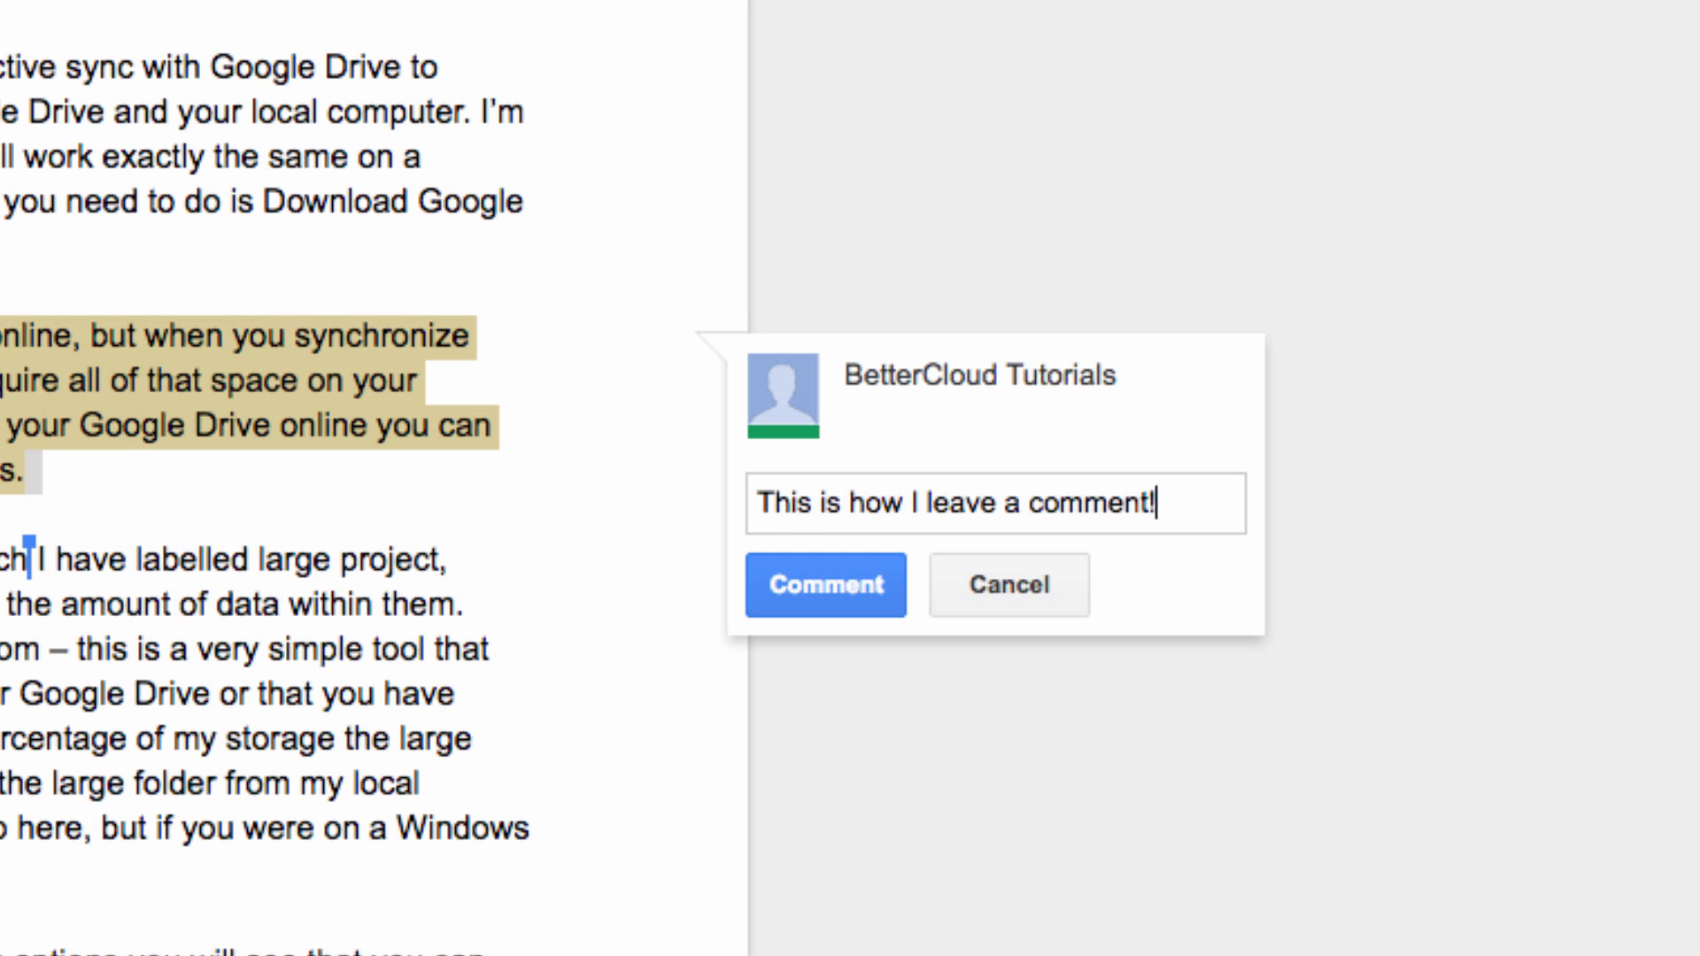
click(844, 581)
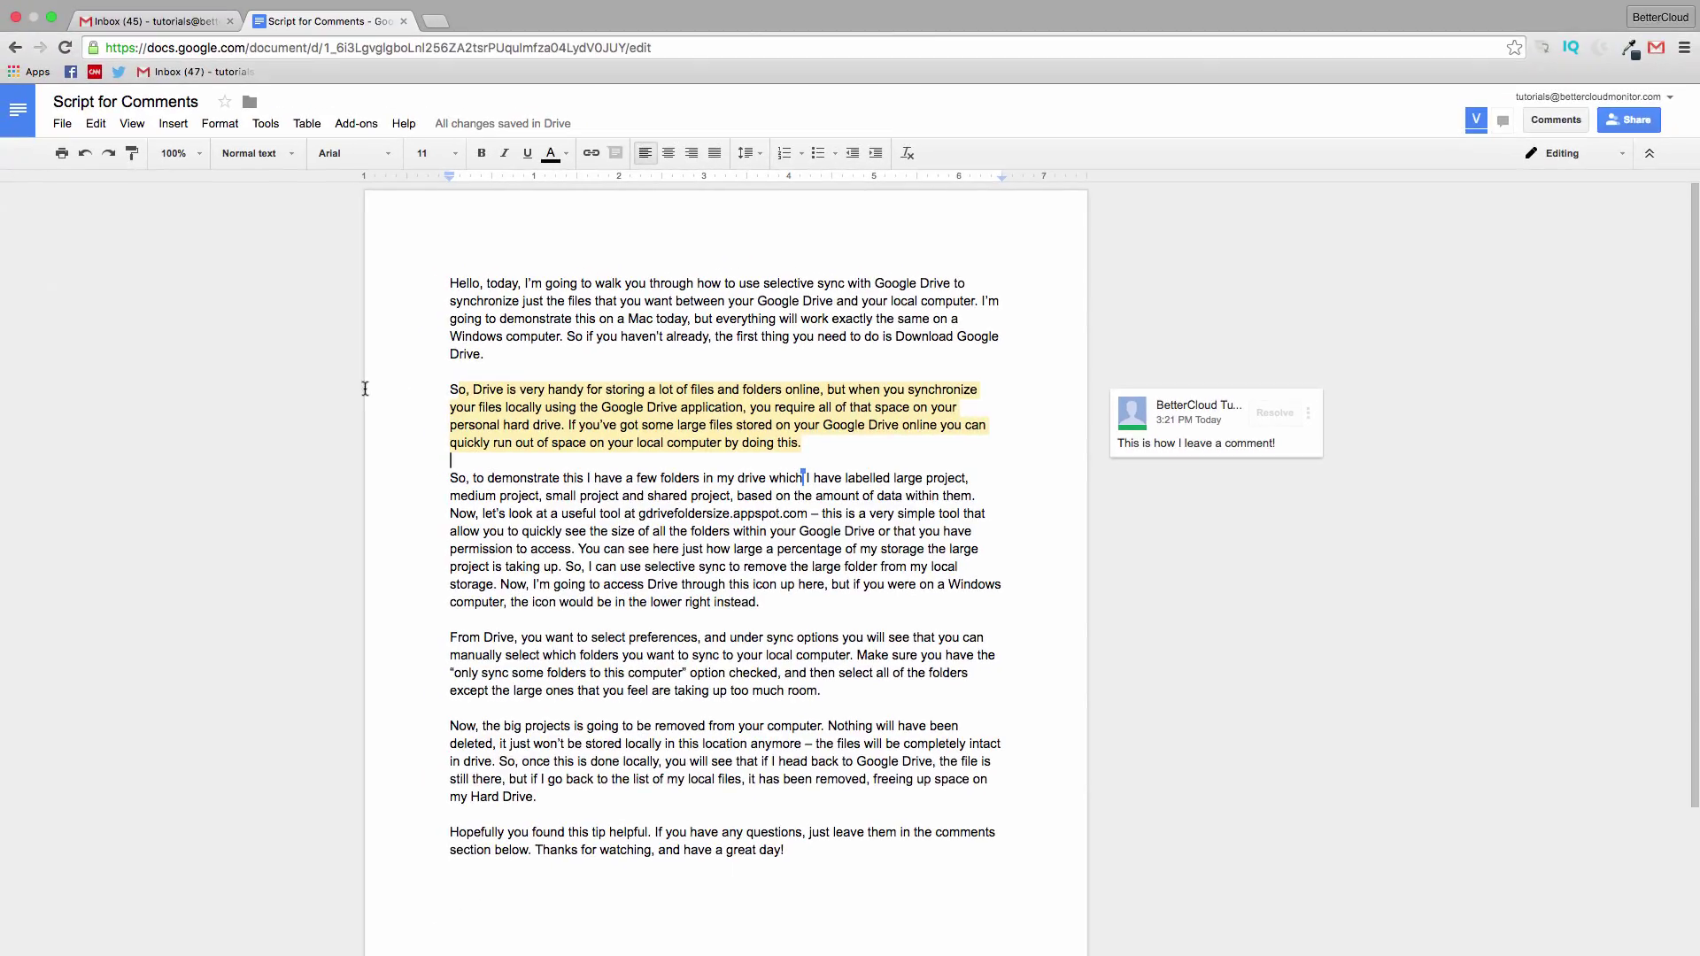
Step: Begin a comment on paragraph three through the Insert menu
triple_click(472, 492)
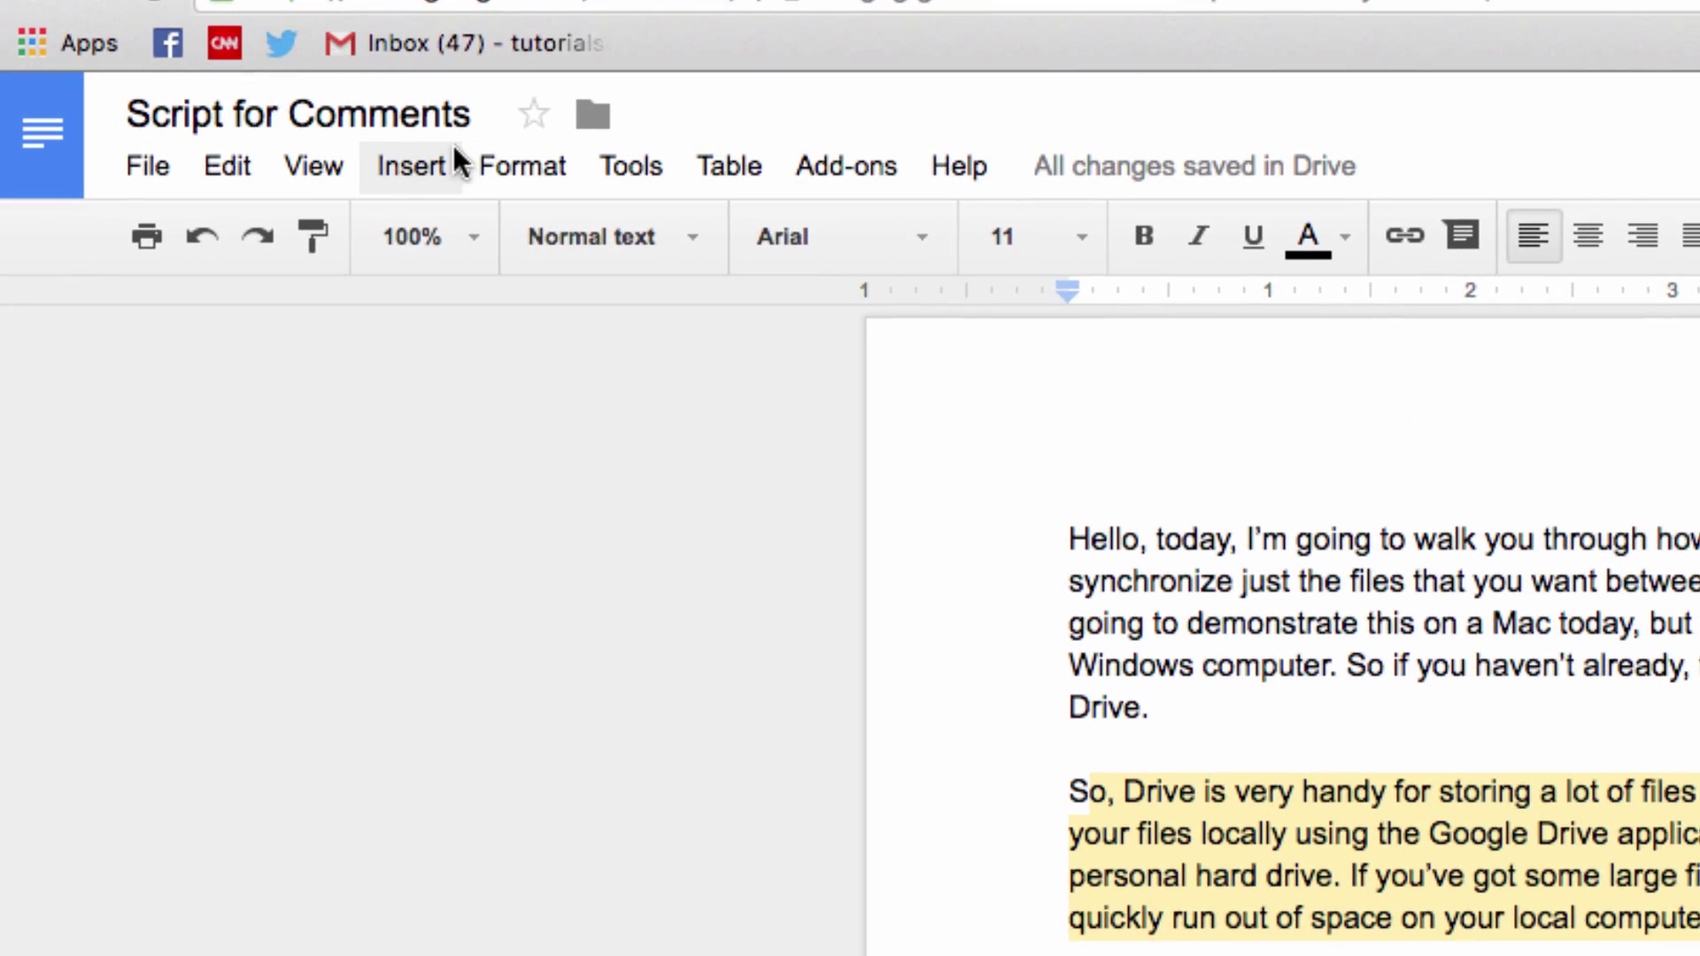
click(189, 127)
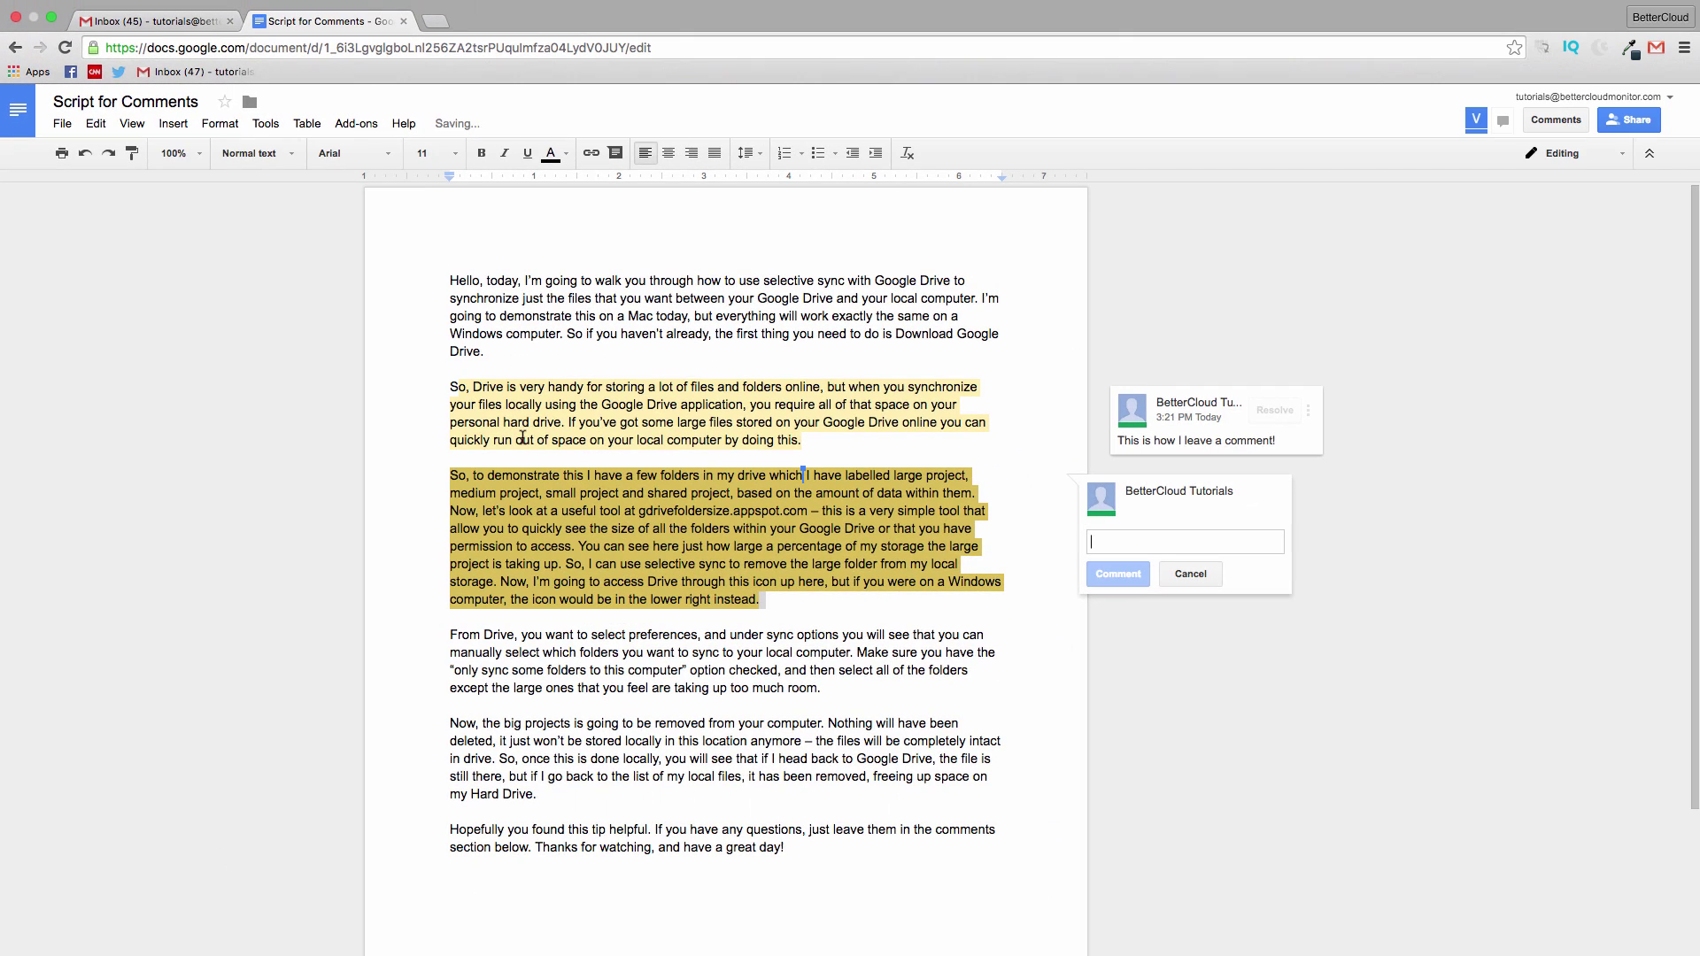
text(You can also do it through the menu!)
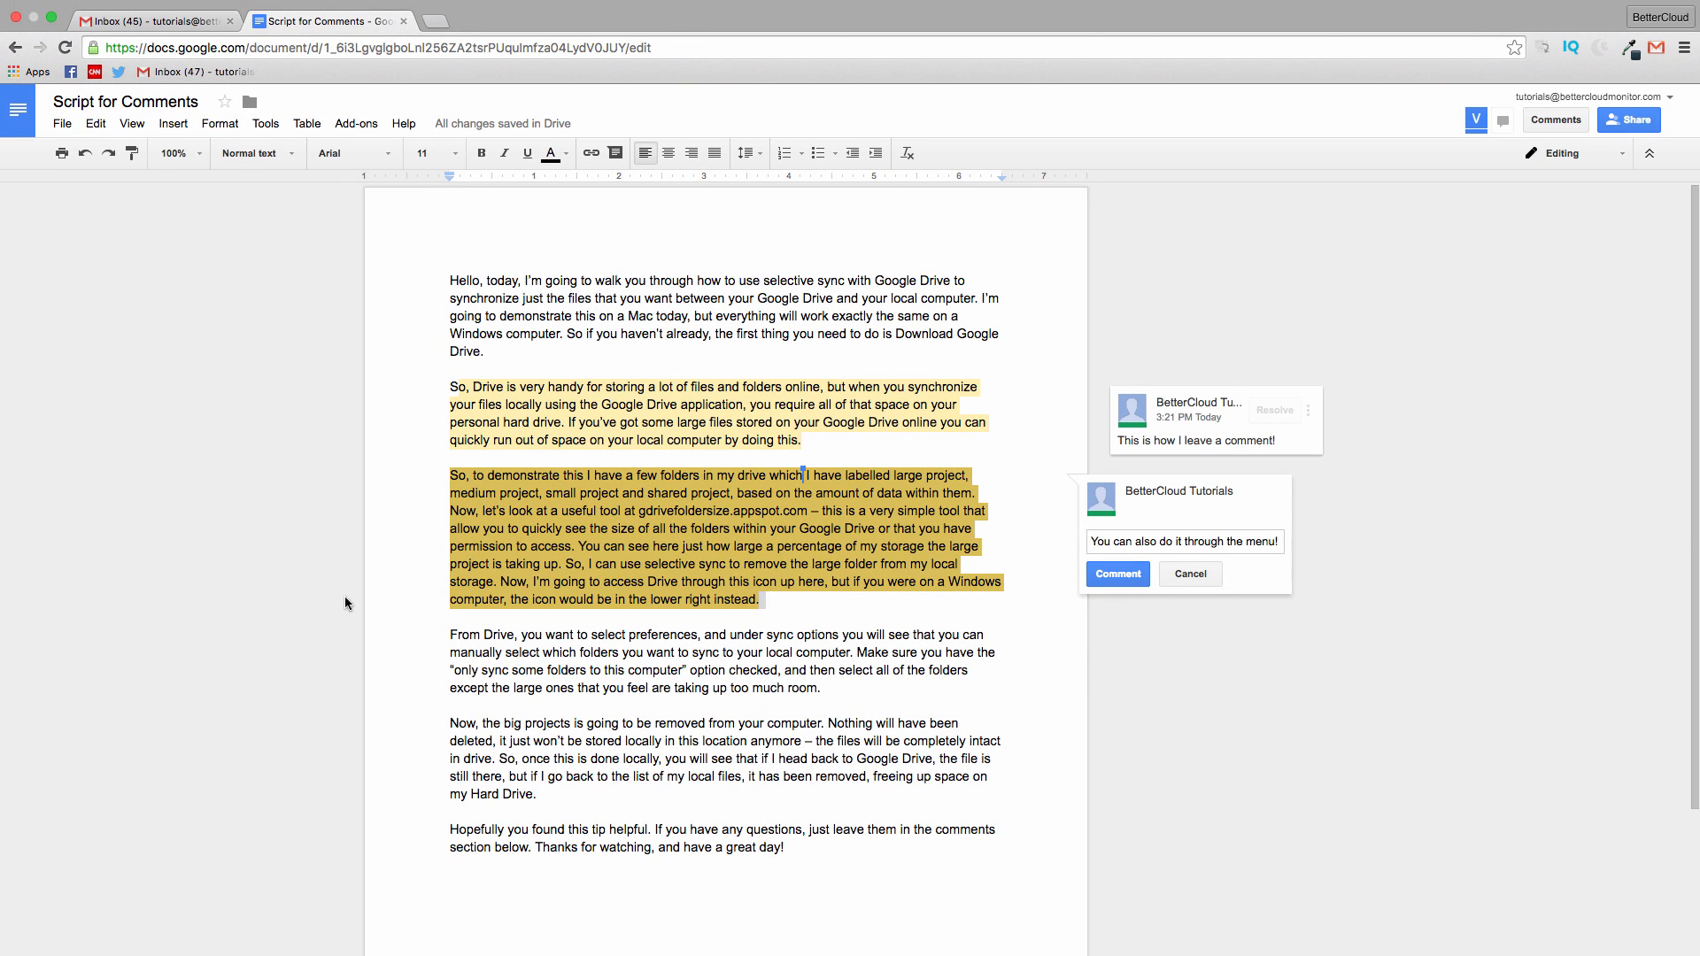
Step: Begin a comment on the "too much room." passage using Cmd+Option+M
drag(818, 690, 857, 652)
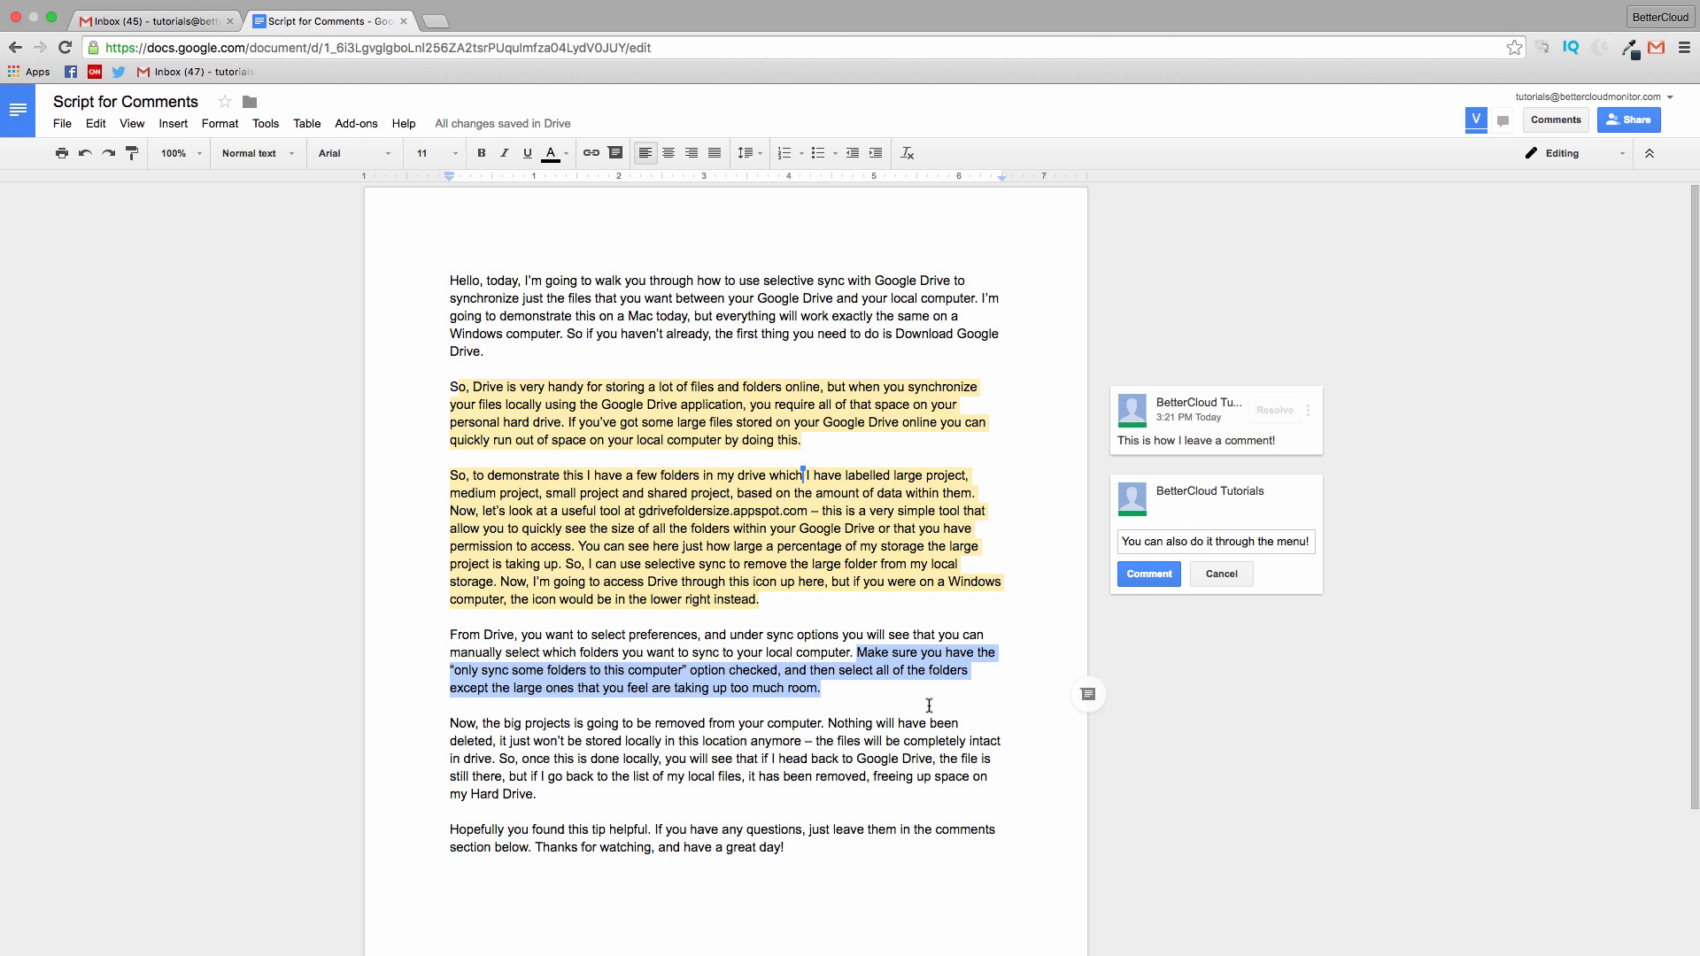
key(super+alt+m)
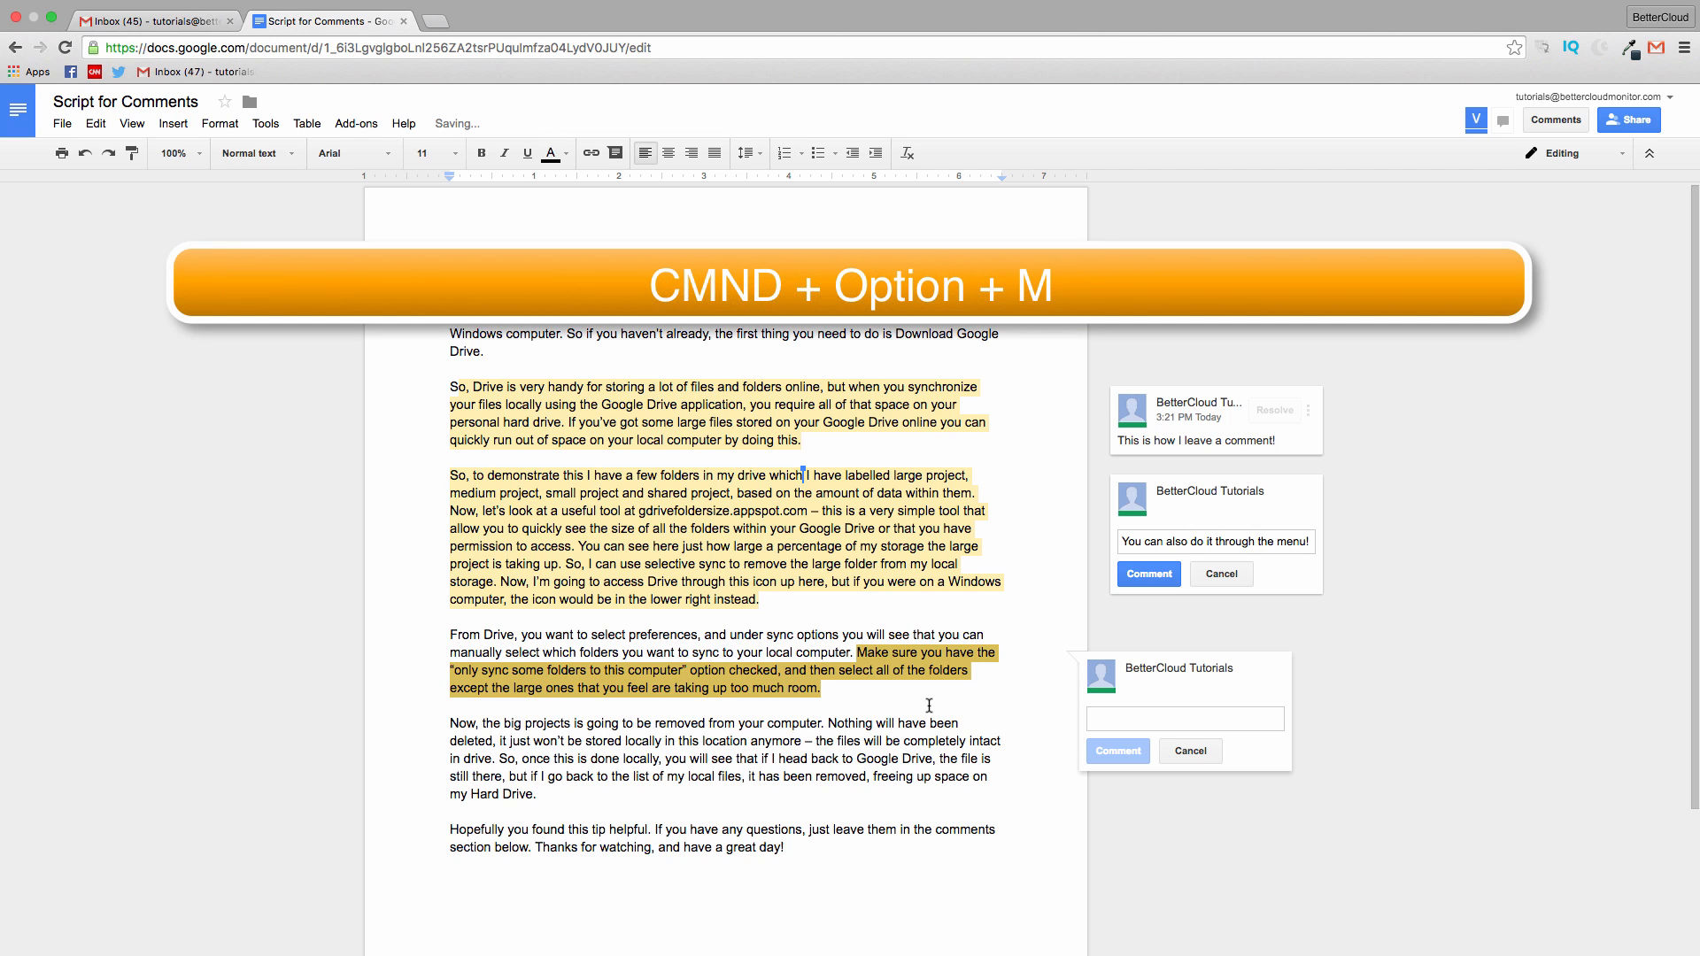
text(You can also use the)
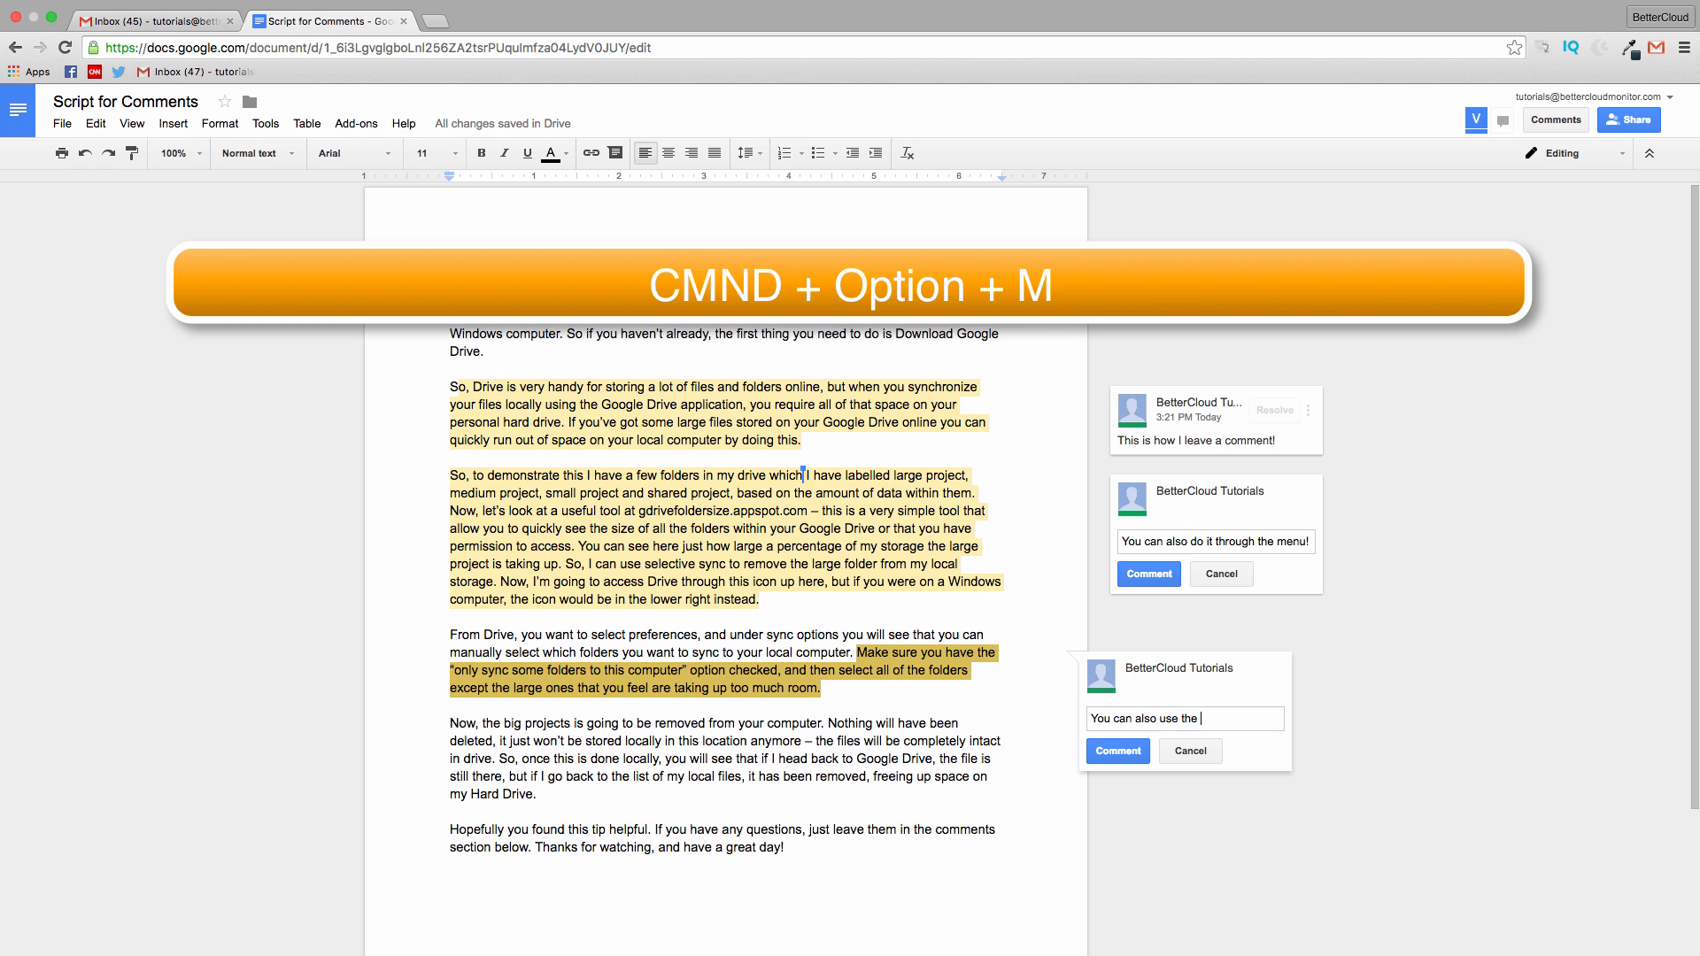
text( keyboard short)
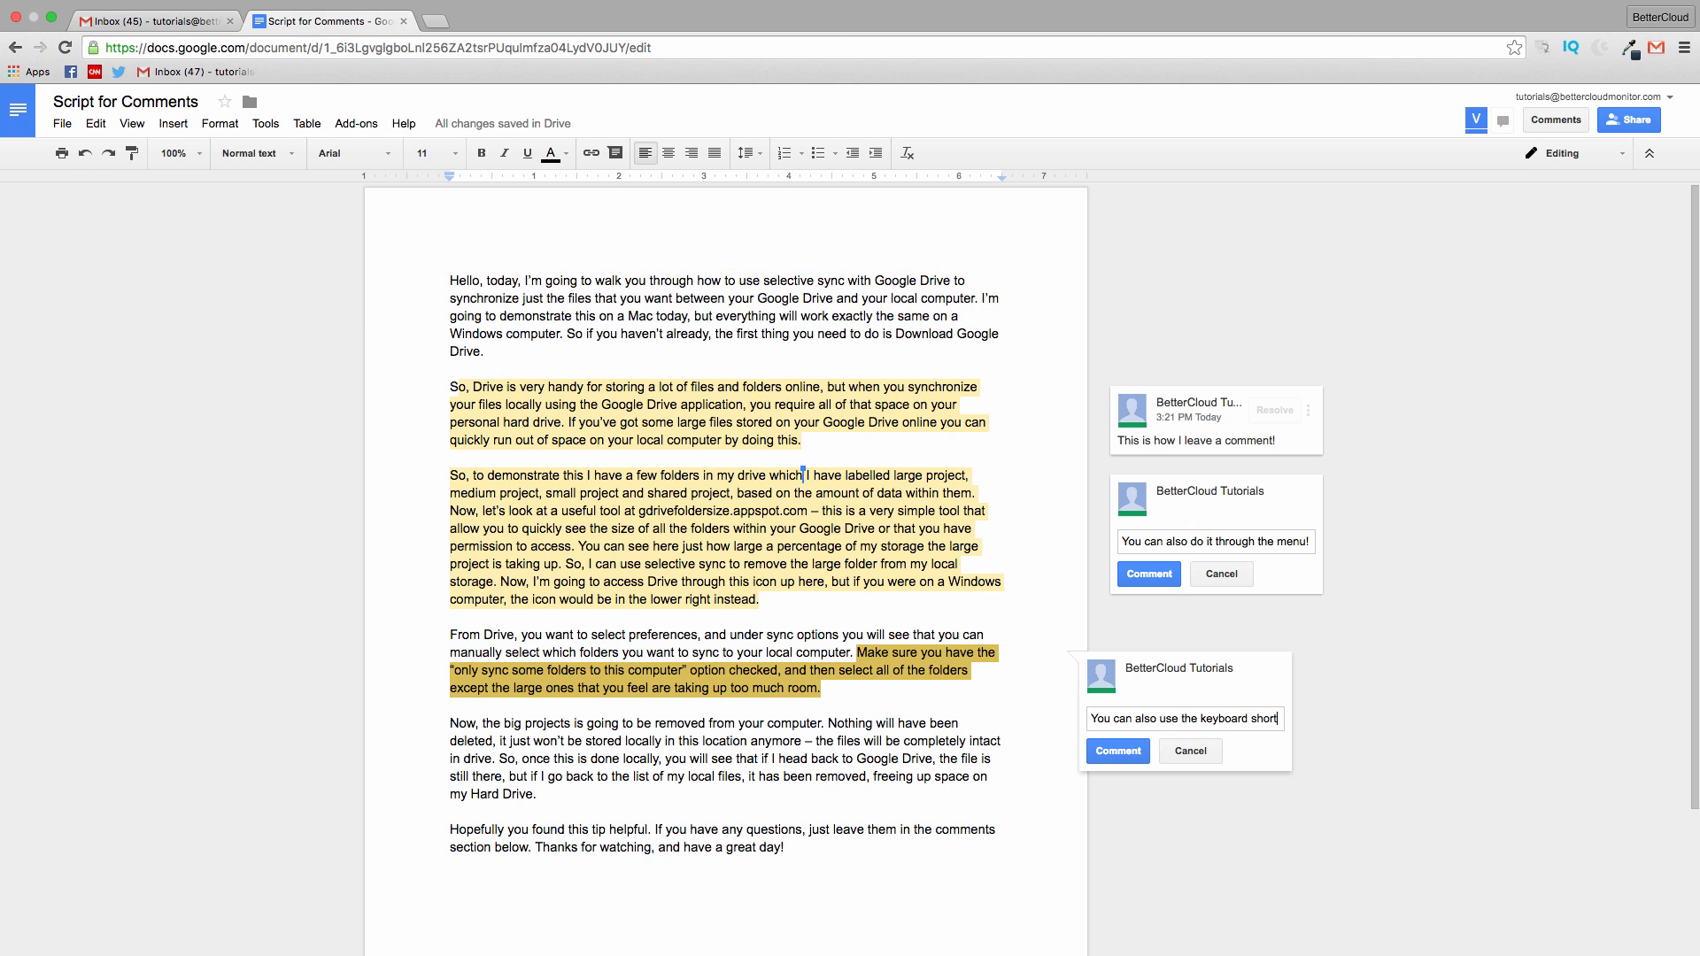
text(cut!)
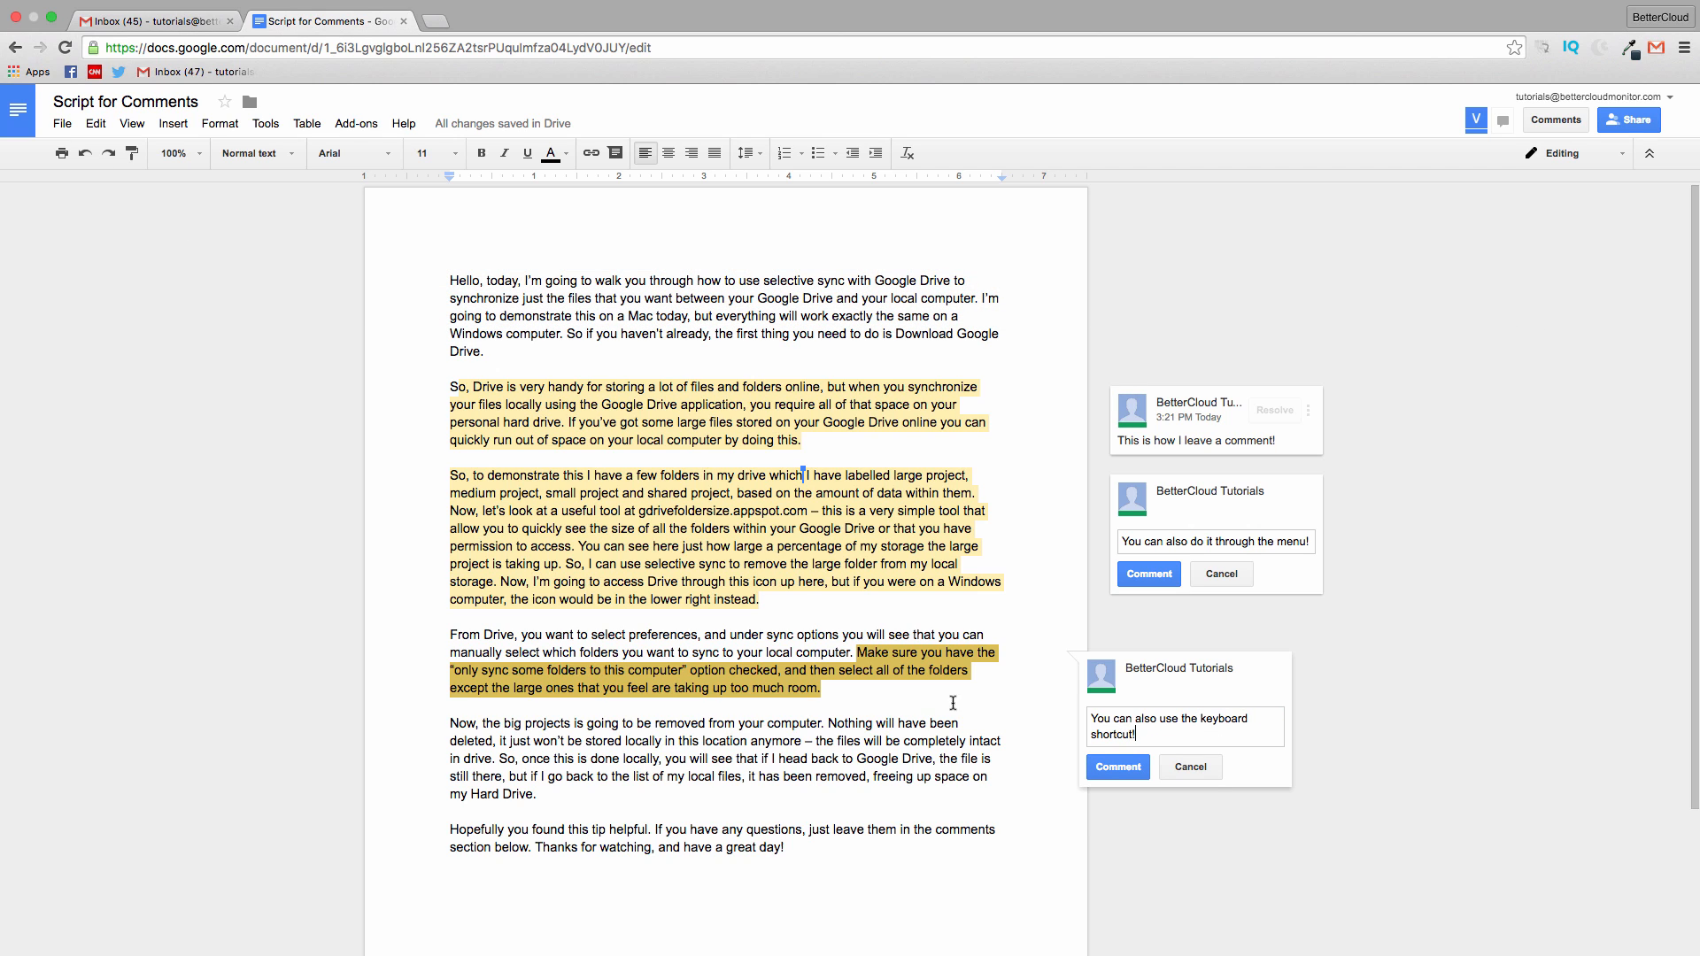
Step: Post the menu comment on paragraph three and the shortcut comment on paragraph four
click(1141, 576)
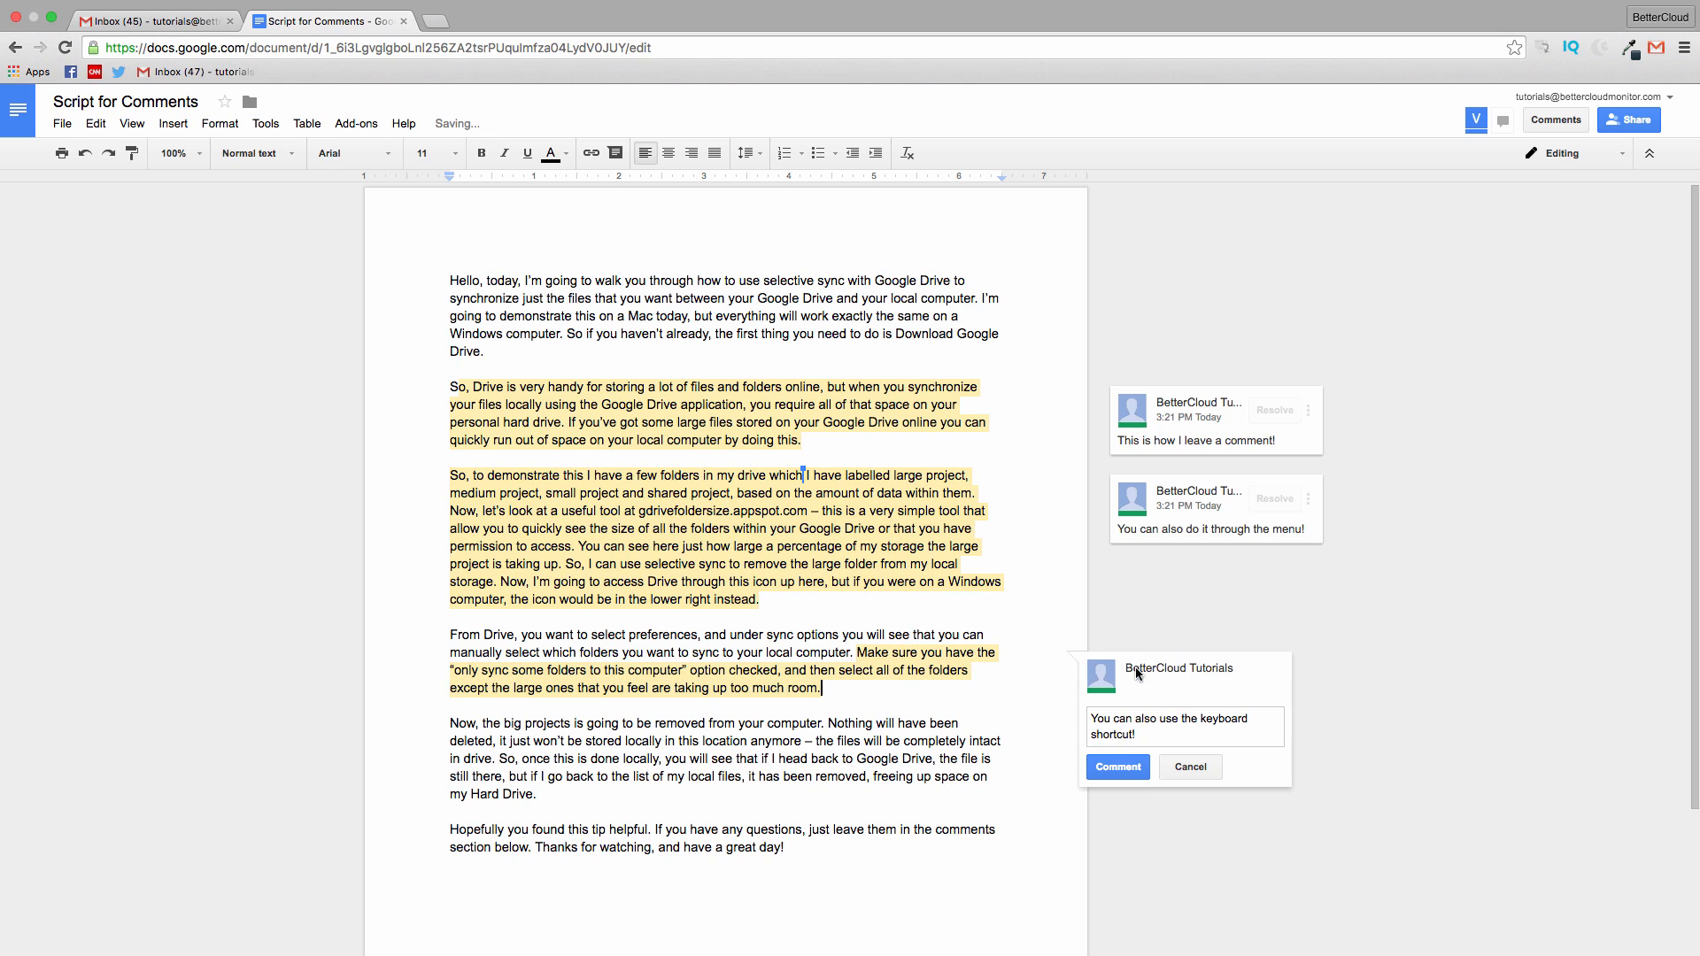
click(1134, 766)
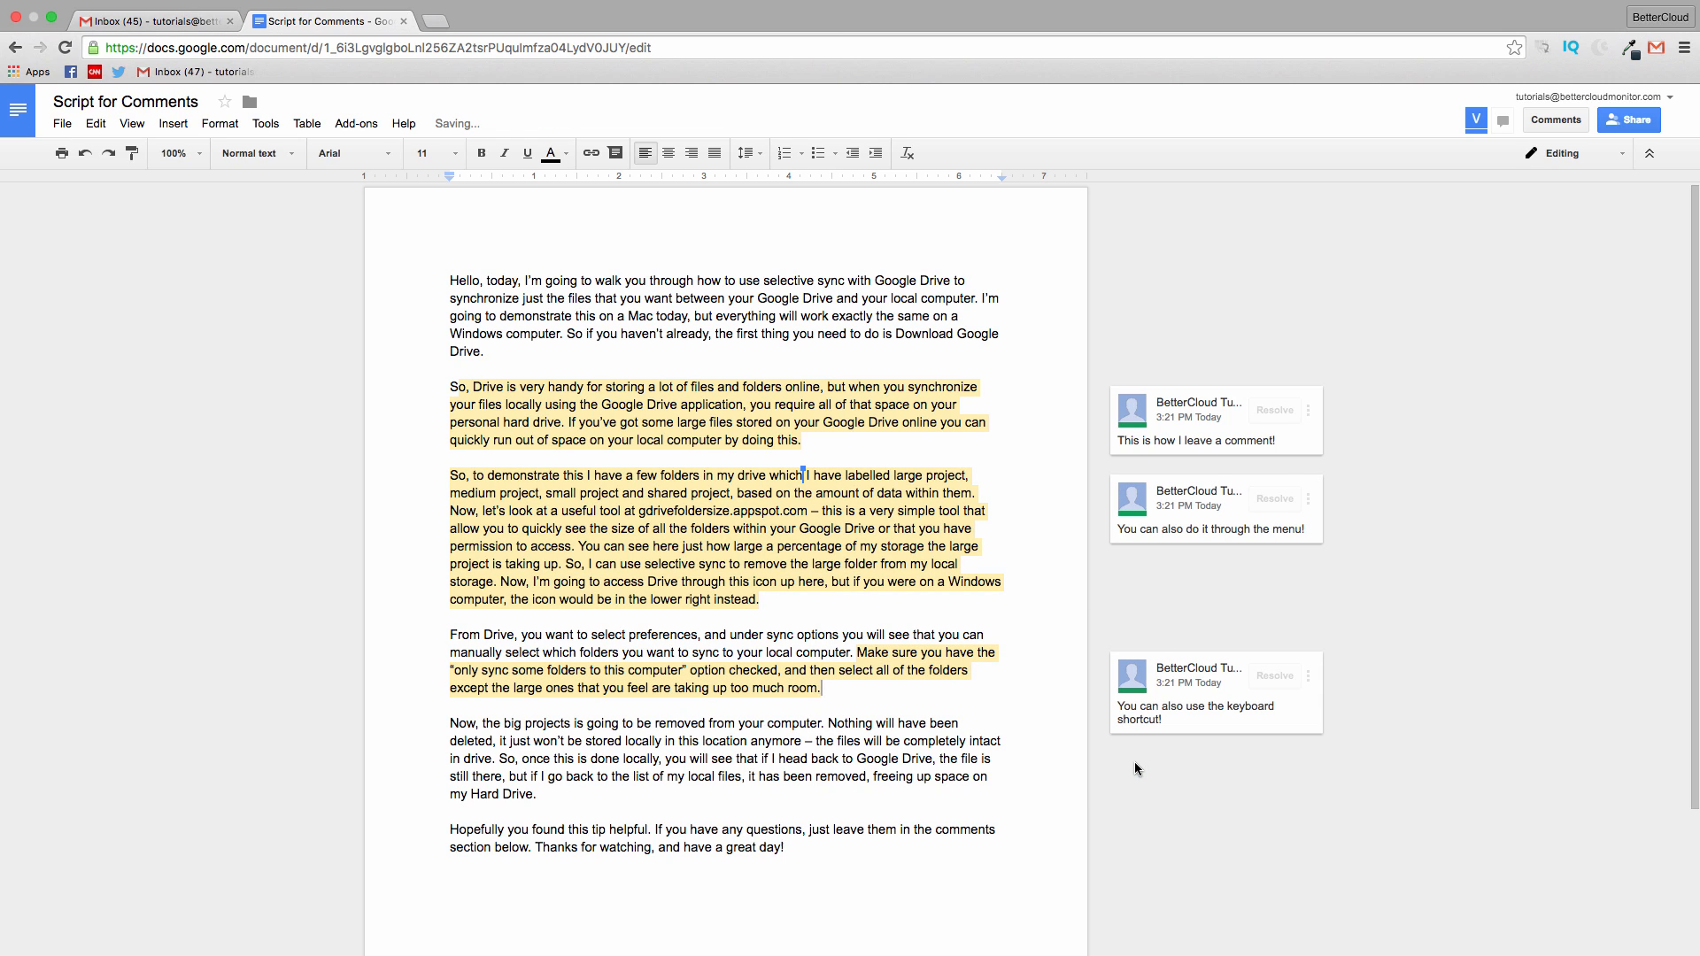